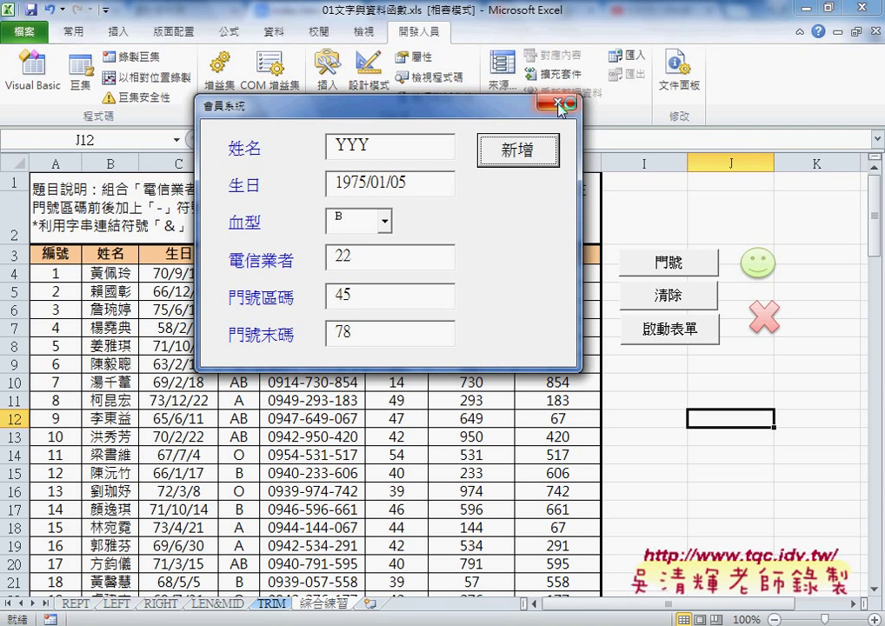
- Open the 會員系統 form in the VBA designer and select its 新增 (B01) button
click(423, 87)
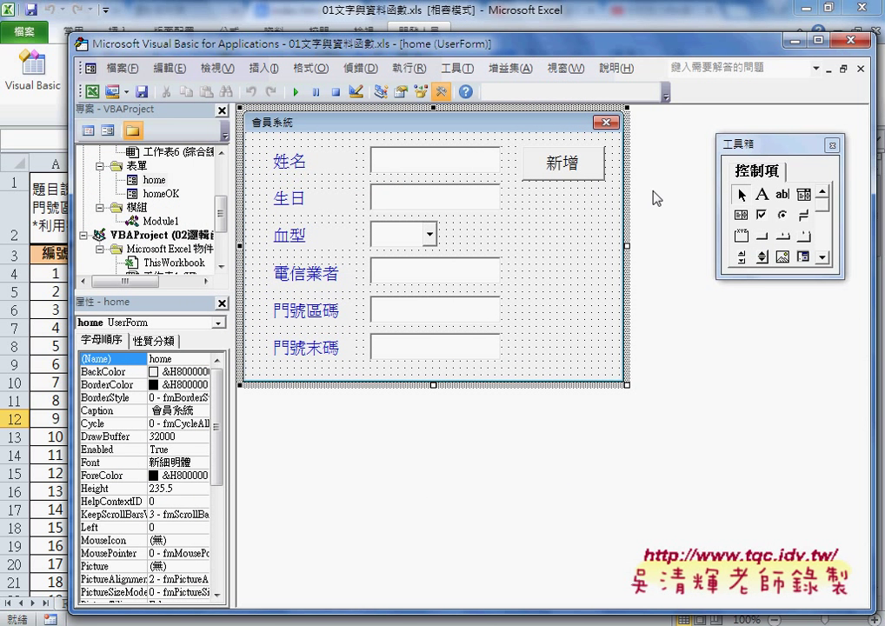
click(575, 178)
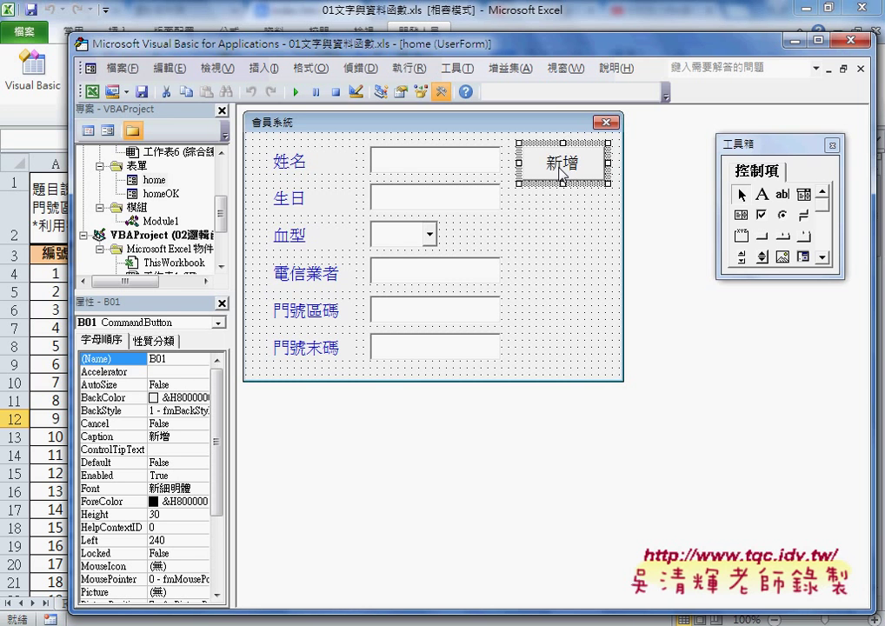
- Show the 新增 button's B01_Click code and highlight the B01 name and the Cells lines
double_click(562, 174)
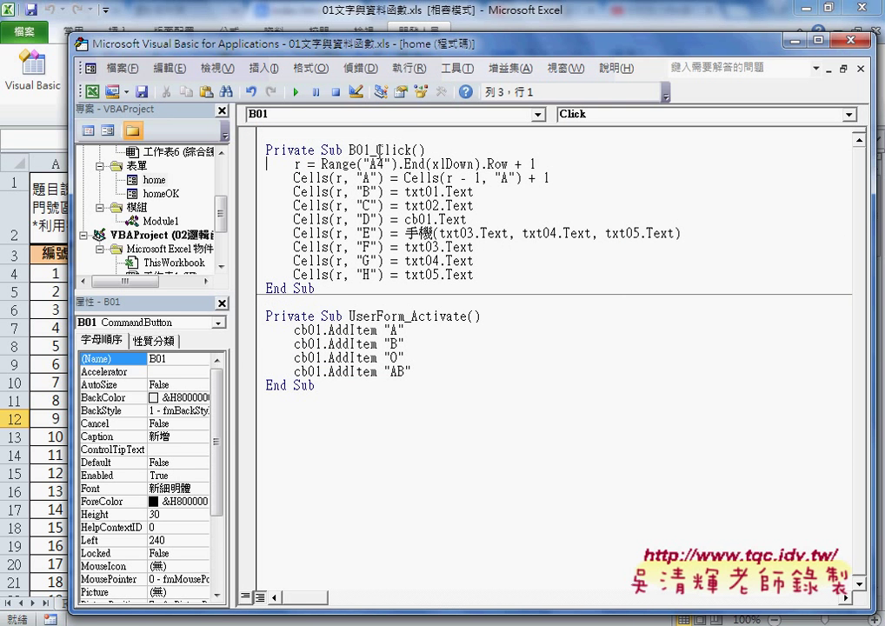
drag(350, 150, 412, 150)
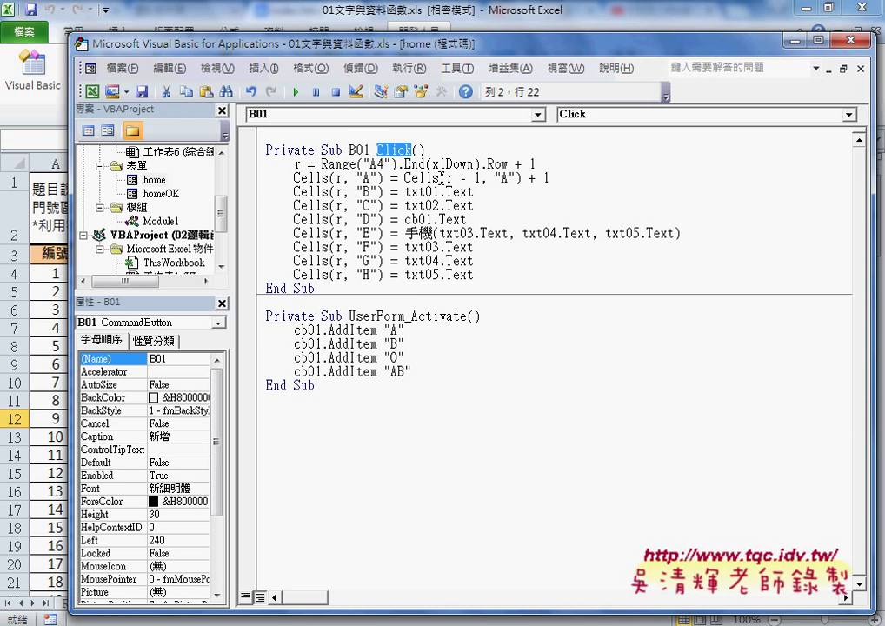
mouse_move(475, 275)
mouse_down()
mouse_move(272, 178)
mouse_move(264, 164)
mouse_up()
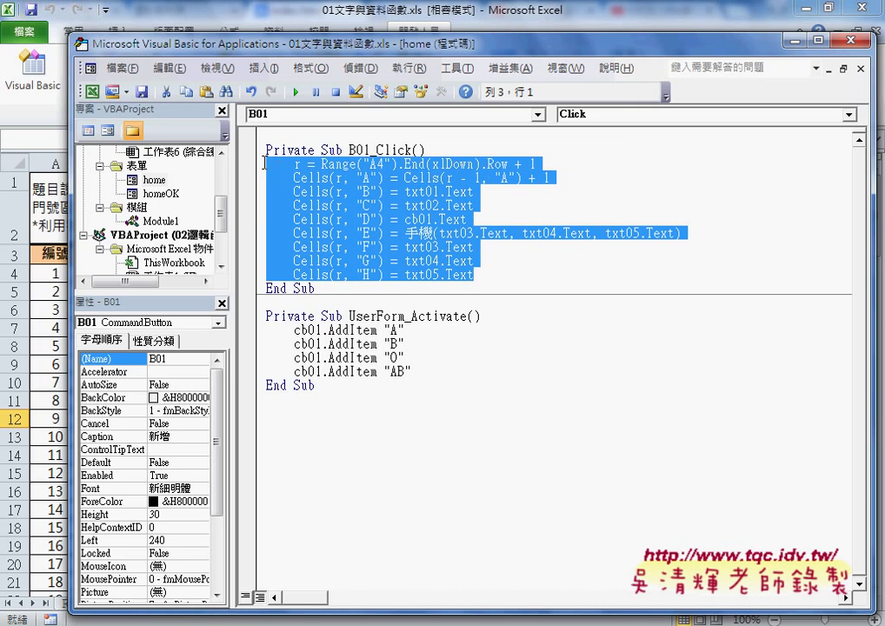
- Delete the duplicate YYY test rows 111–112 and select cell A110 holding record 107
click(54, 348)
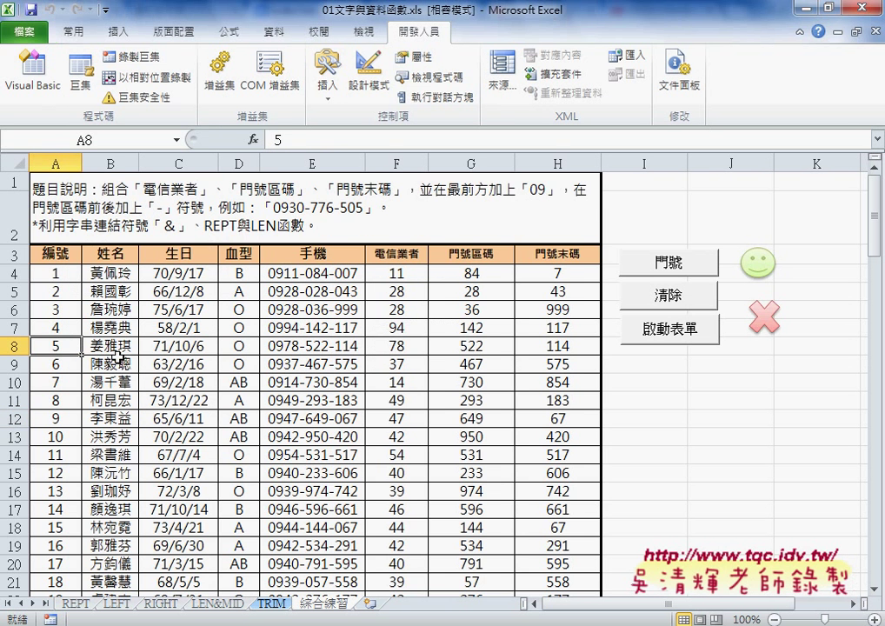
key(ctrl+Down)
scroll(105, 358, down, 2)
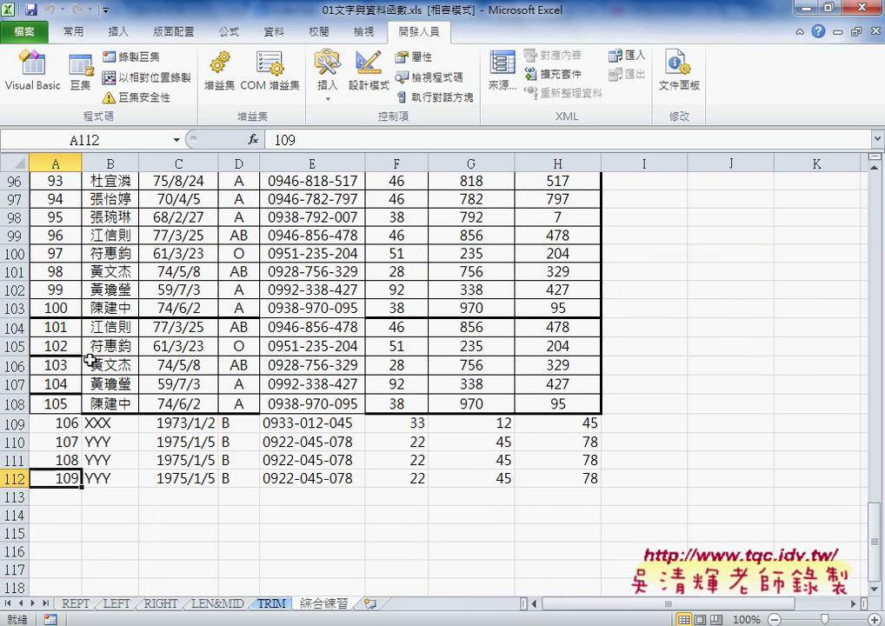
scroll(78, 343, down, 1)
drag(31, 404, 17, 423)
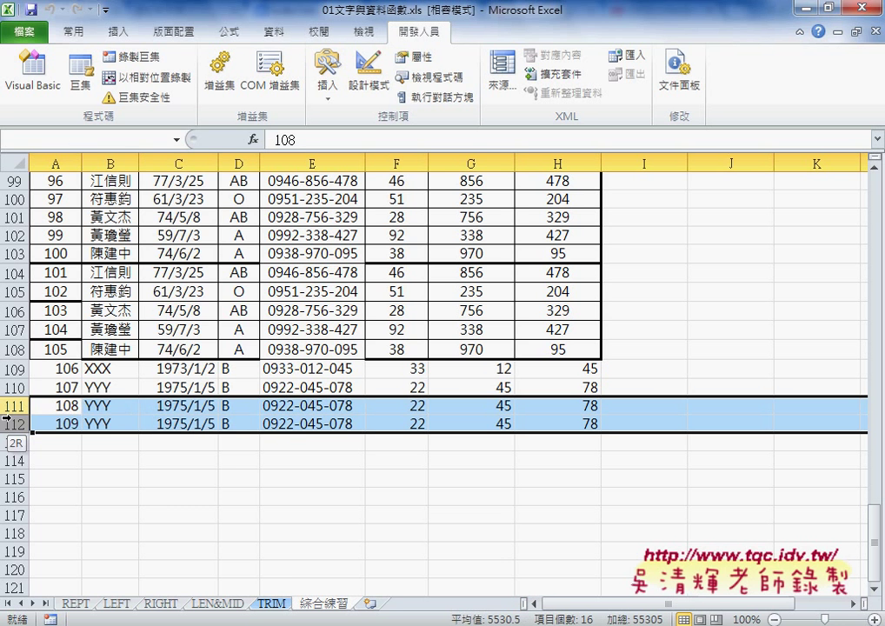
right_click(135, 421)
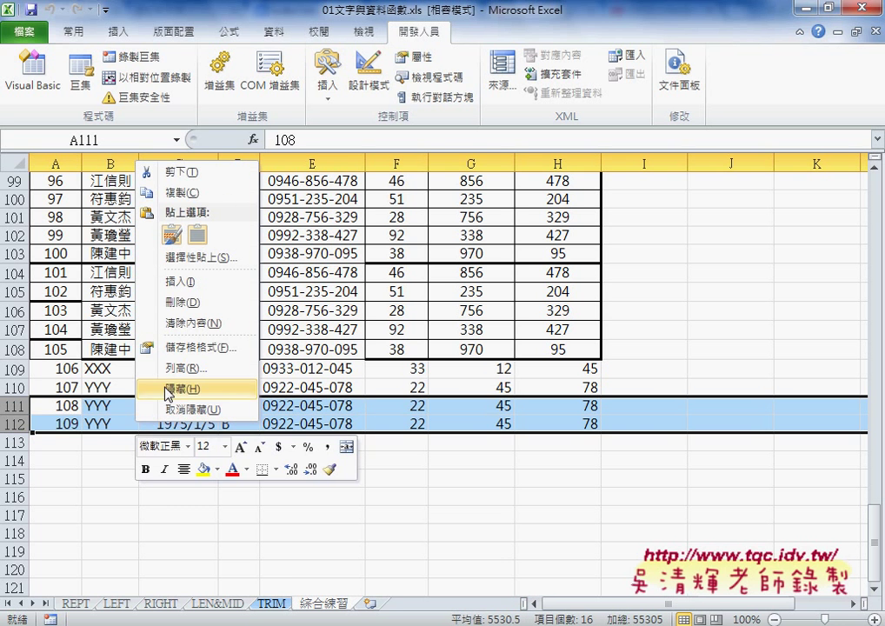
click(178, 303)
click(77, 388)
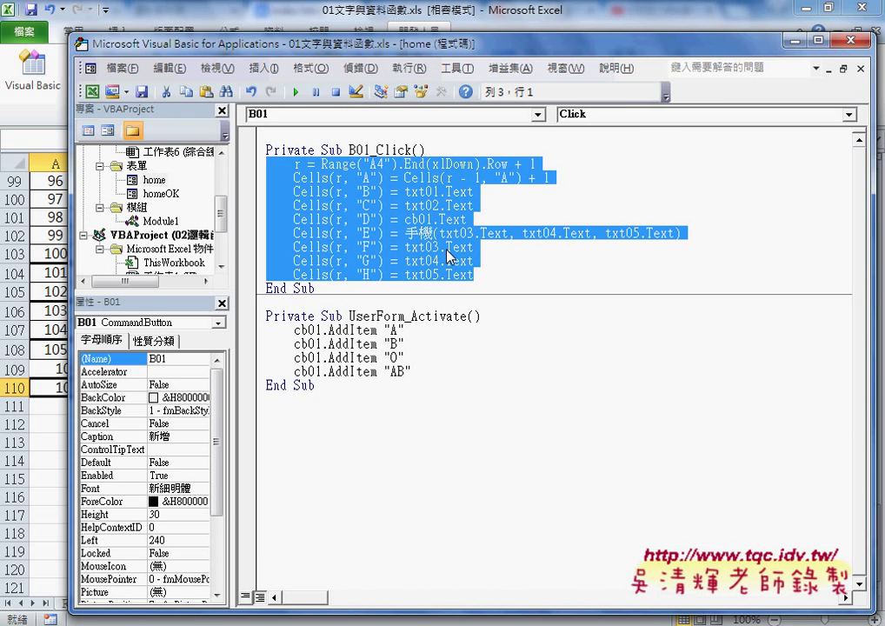
- Add a blank line after the txt05.Text Cells line in B01_Click
click(462, 219)
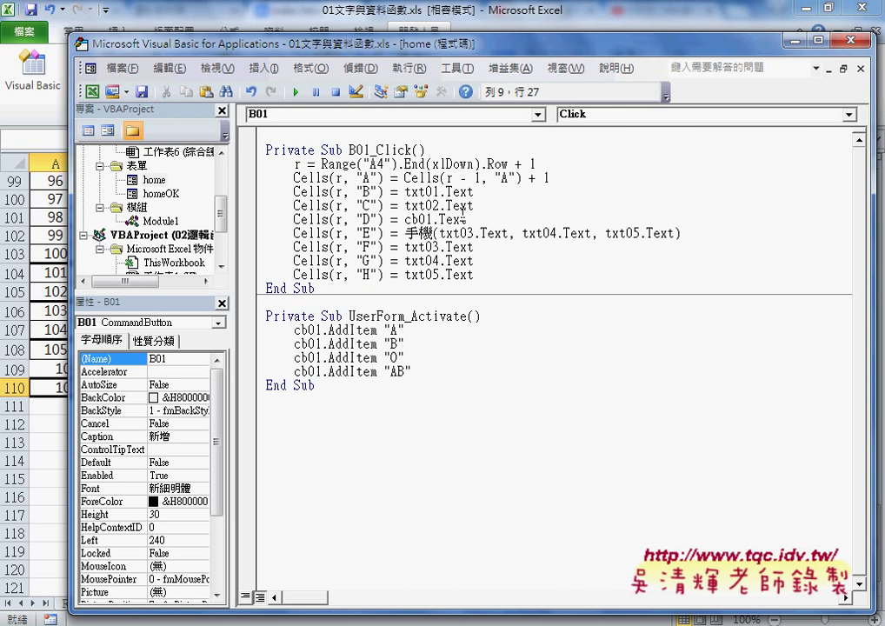
drag(313, 43, 443, 31)
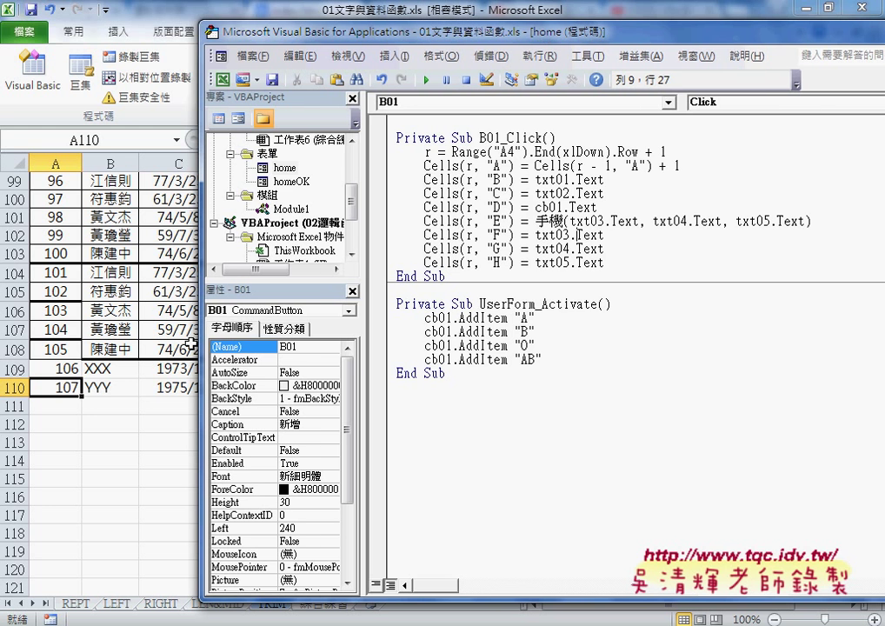
mouse_move(605, 263)
mouse_down()
mouse_move(433, 207)
mouse_move(387, 151)
mouse_up()
click(632, 261)
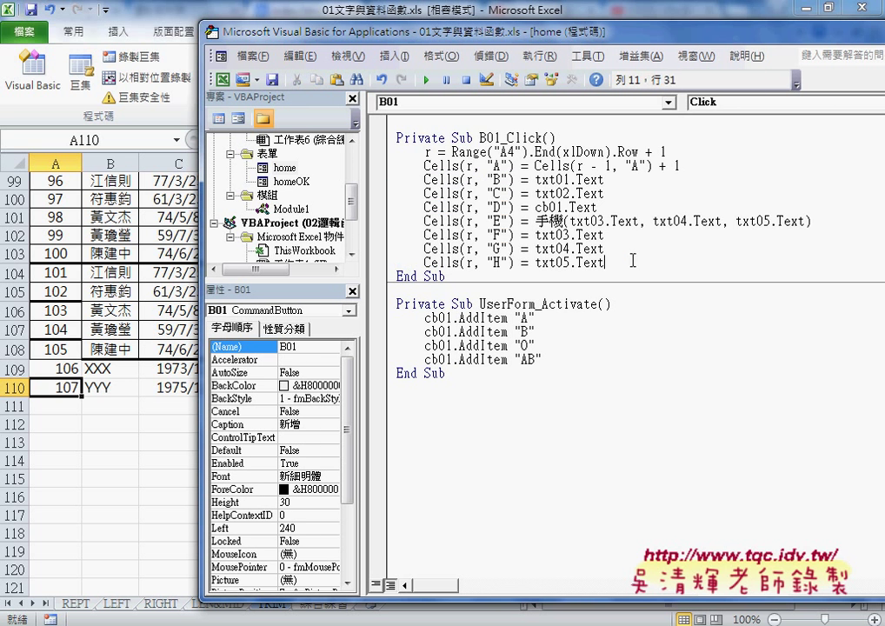
key(Return)
key(Return)
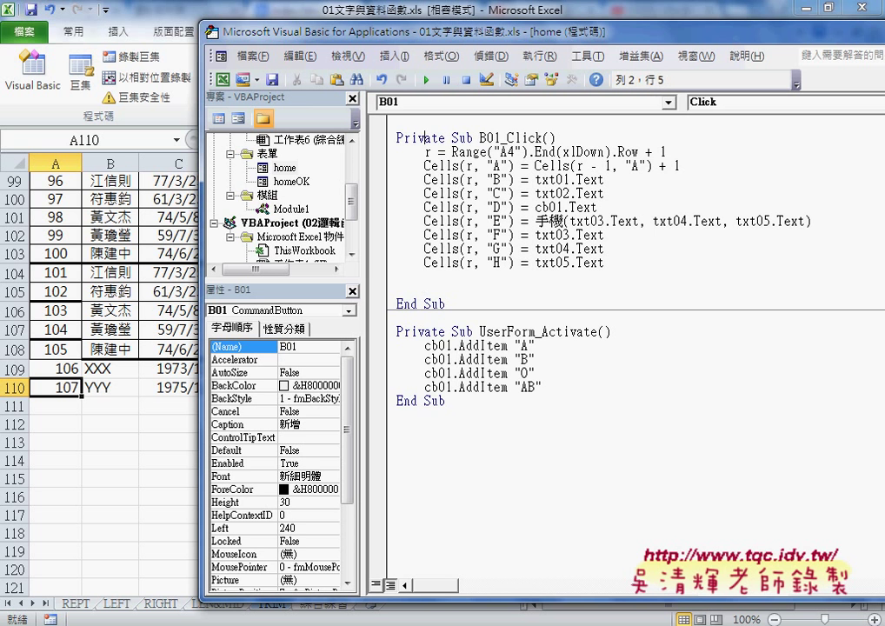
- Insert the indented comment '1.新增資料 under Private Sub B01_Click()
key(ctrl+Home)
key(Down)
key(End)
key(Return)
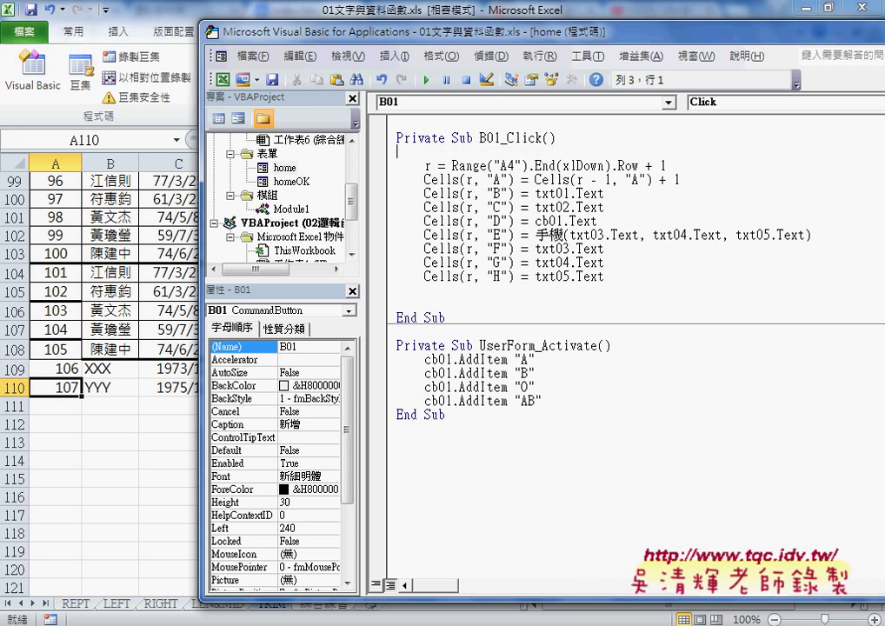
key(Tab)
text('1.)
text(新增資料)
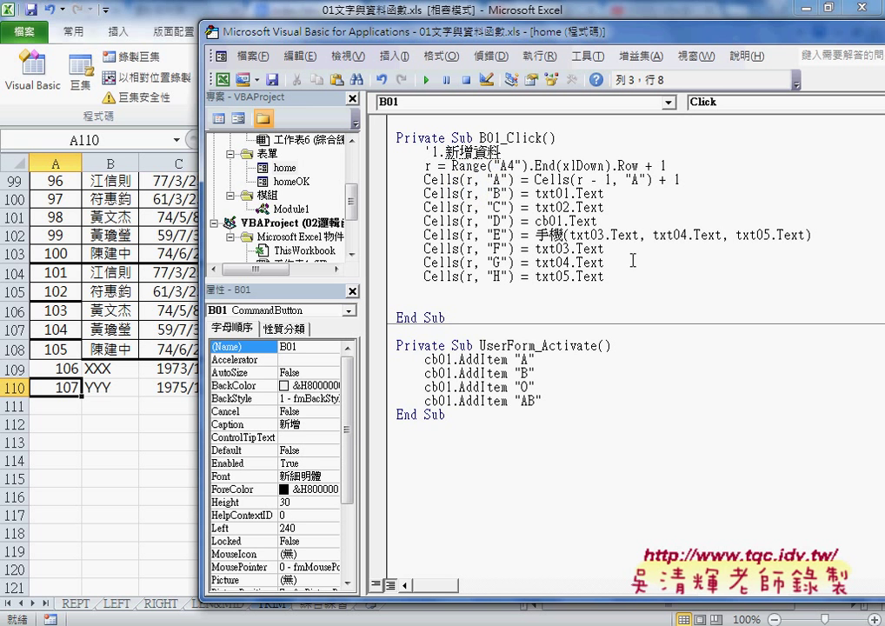
key(Down)
key(Down)
- Add the comment '2.移動游標 after the last Cells line, fixing the word order
key(Down)
key(Down)
key(Down)
key(Down)
key(Down)
key(Down)
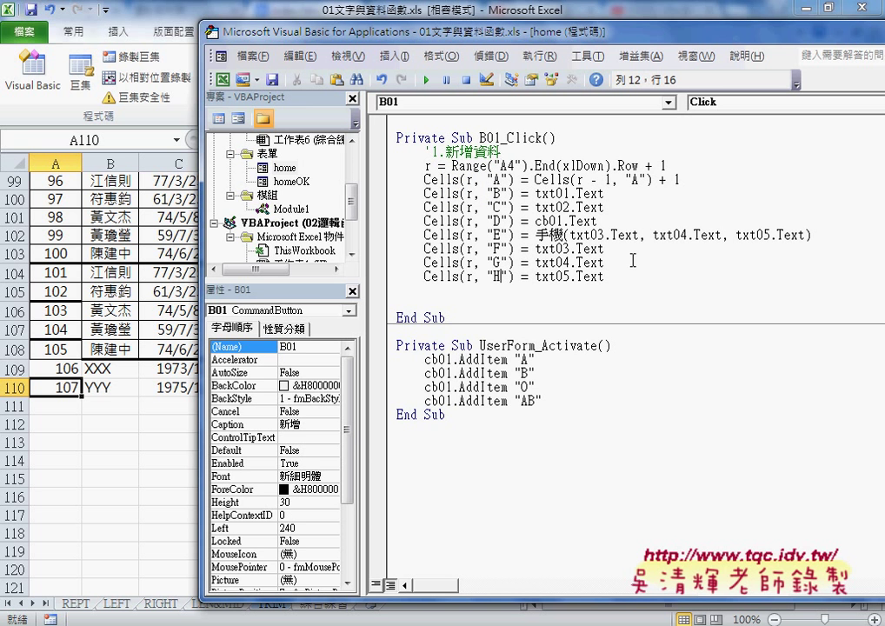
key(Down)
text(')
text(2.)
text(游標)
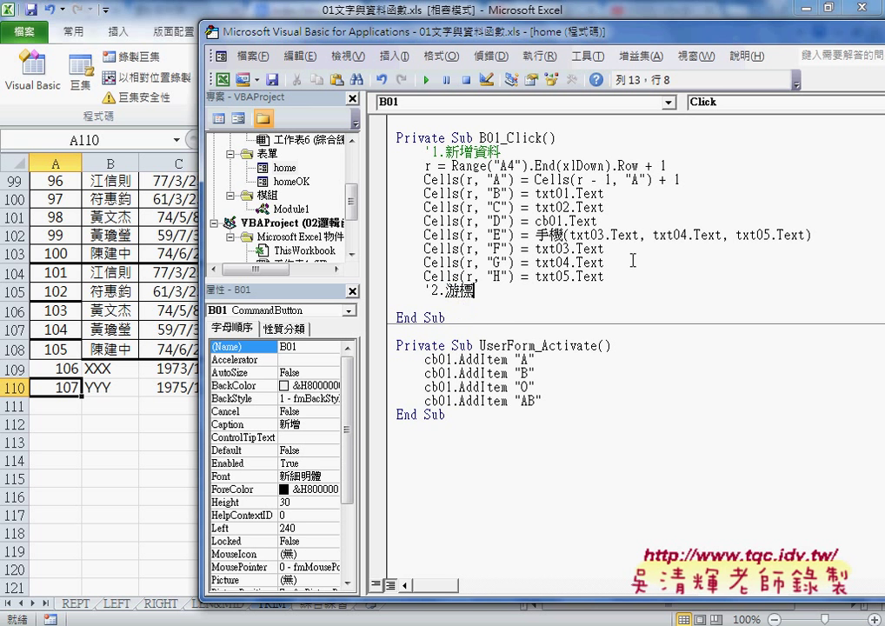
text(移動)
key(shift+Left)
key(shift+Left)
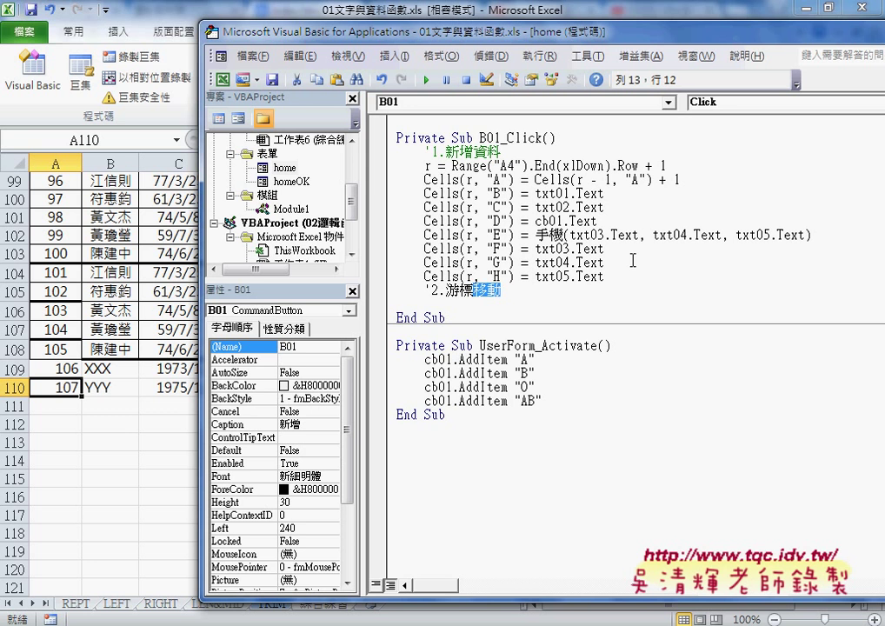
key(ctrl+x)
key(Left)
key(Left)
key(ctrl+v)
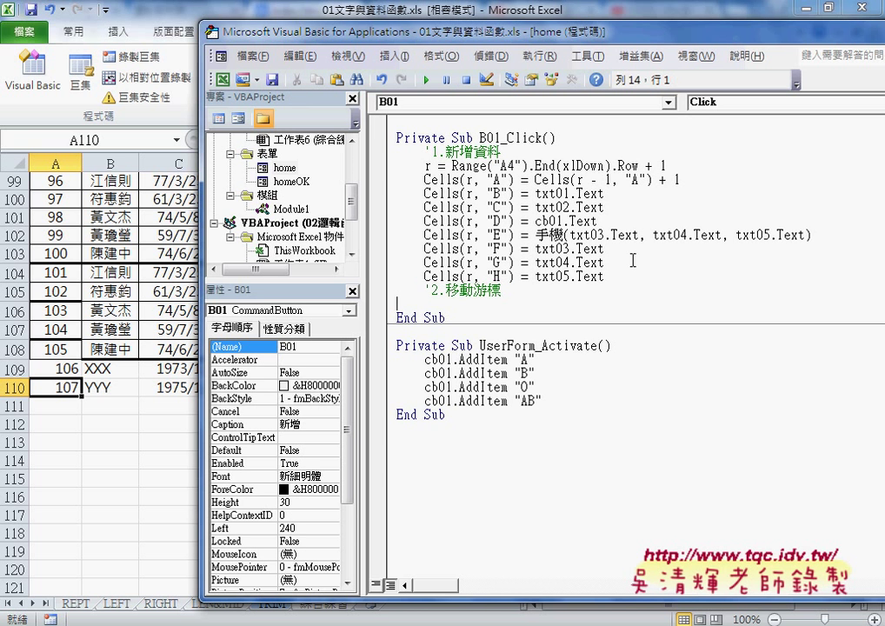
key(End)
key(Return)
key(Down)
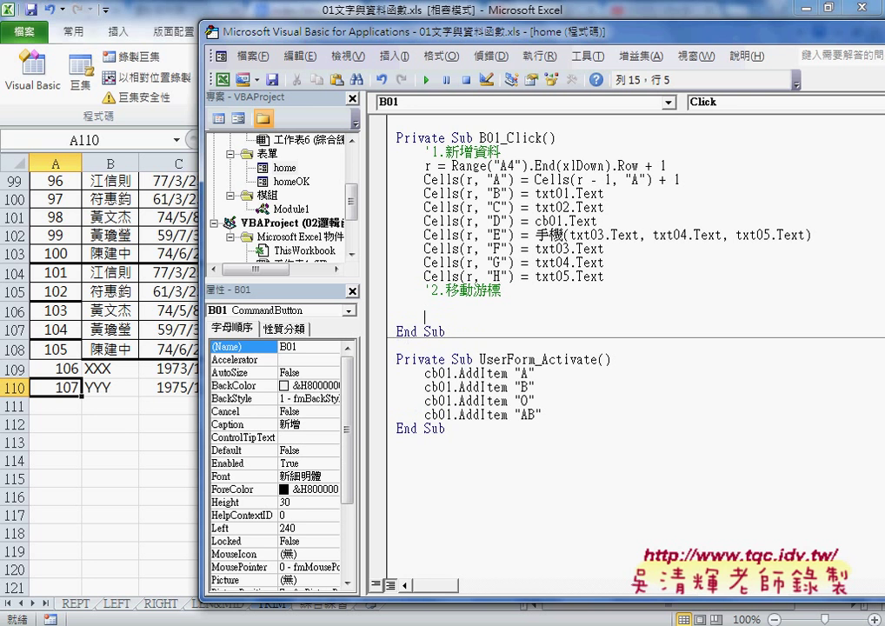
text('3)
text(.)
text(清)
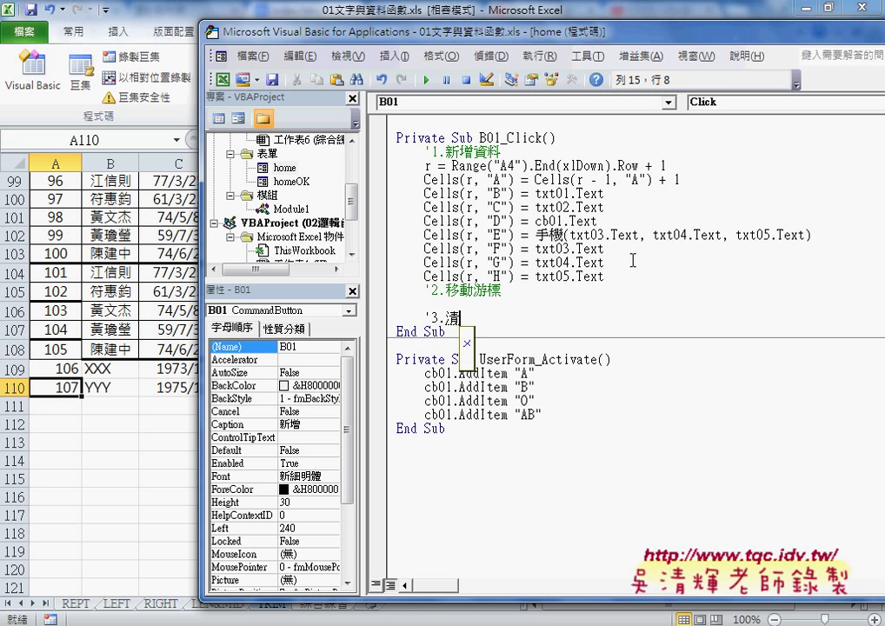
text(除資料)
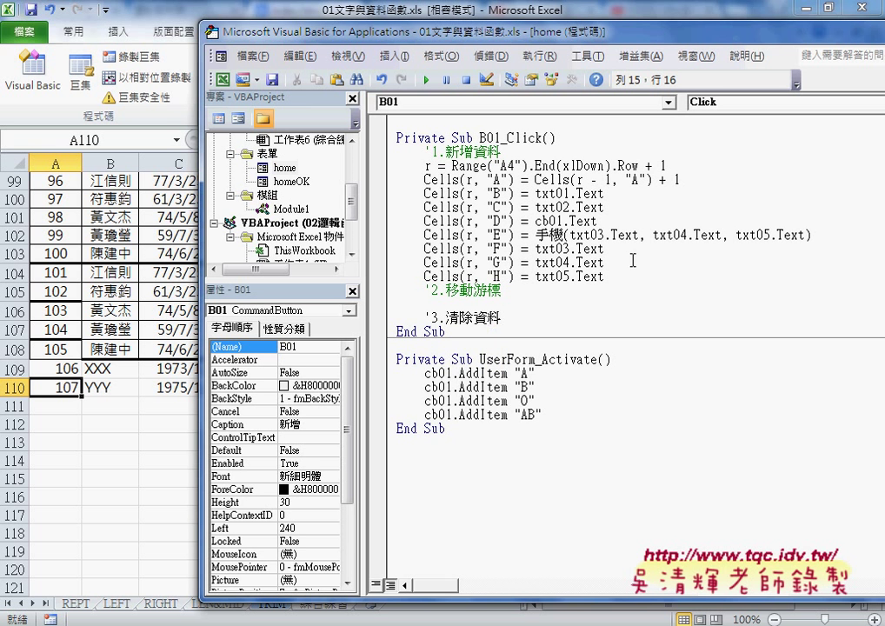
key(Up)
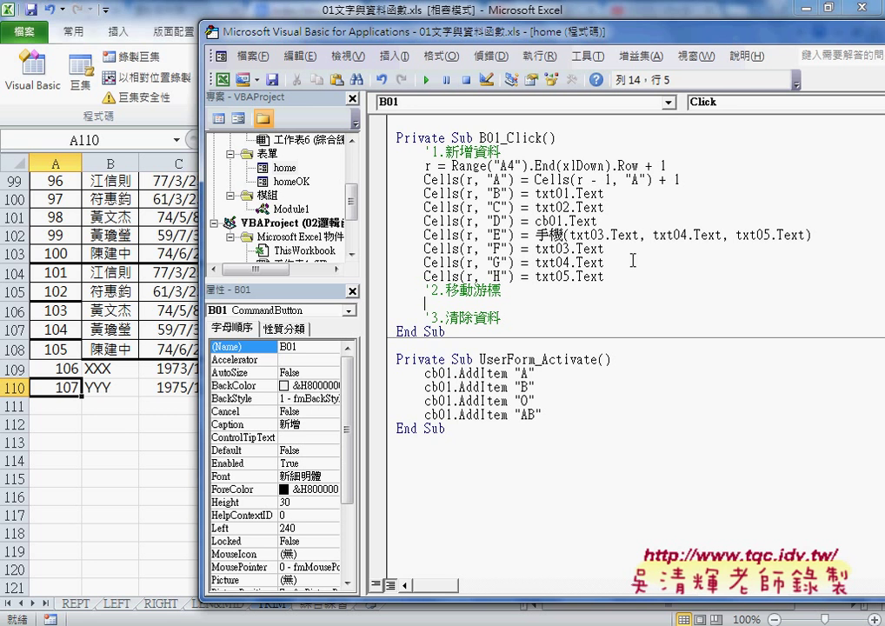
click(427, 152)
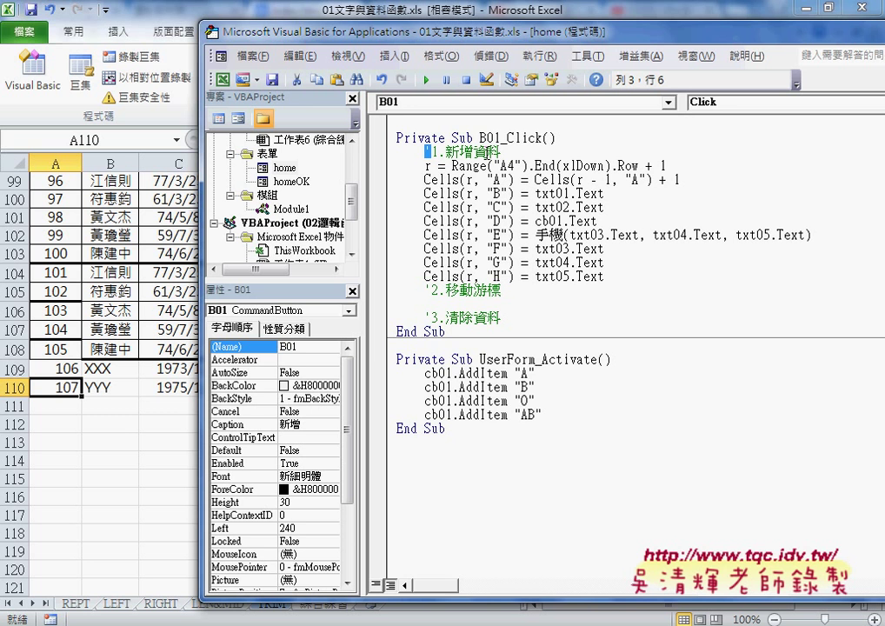
click(504, 304)
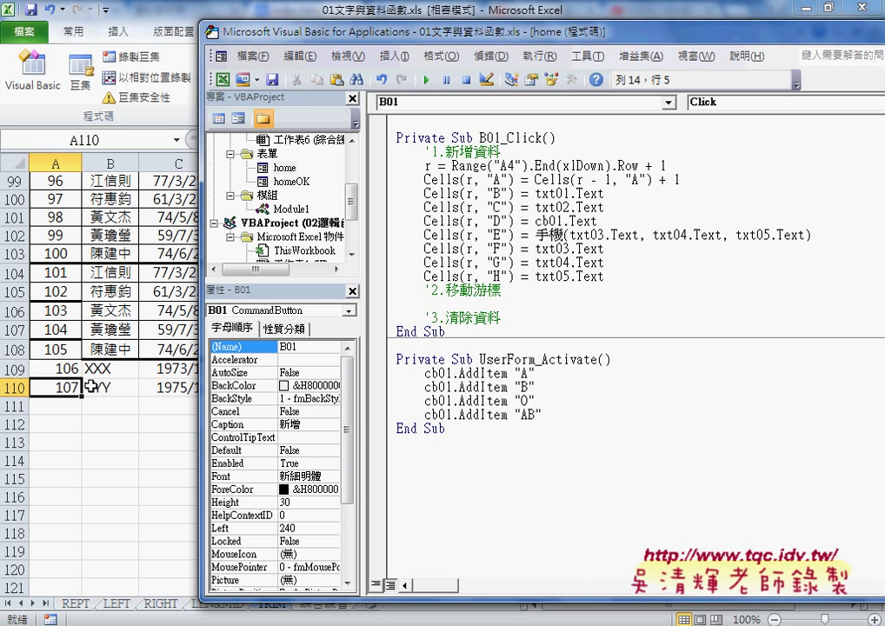
drag(515, 183, 424, 181)
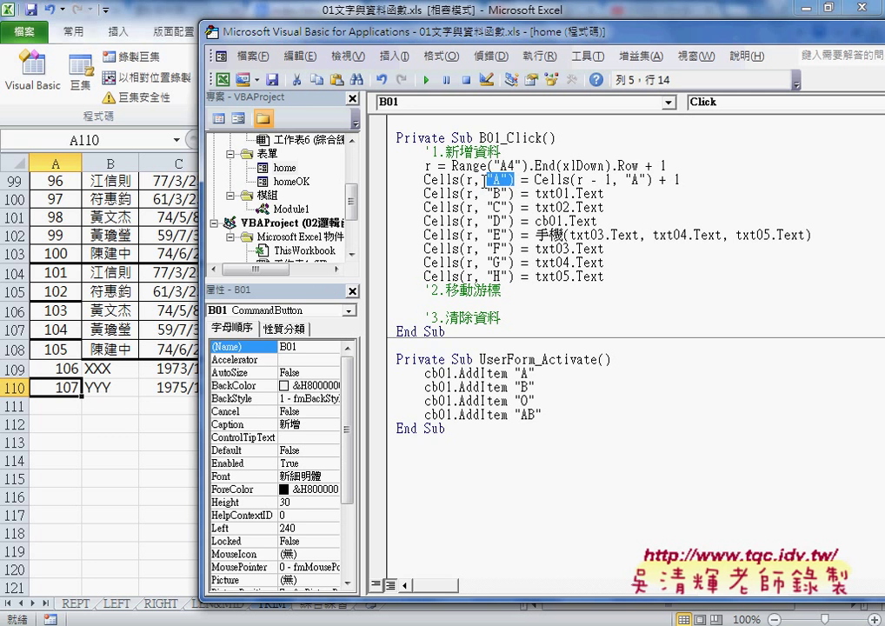
click(431, 165)
double_click(428, 165)
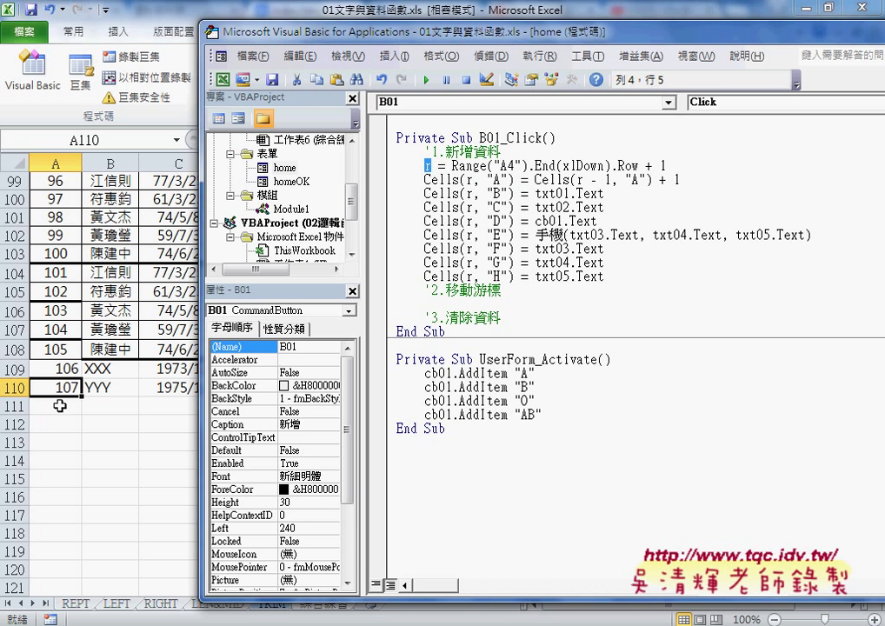
click(670, 164)
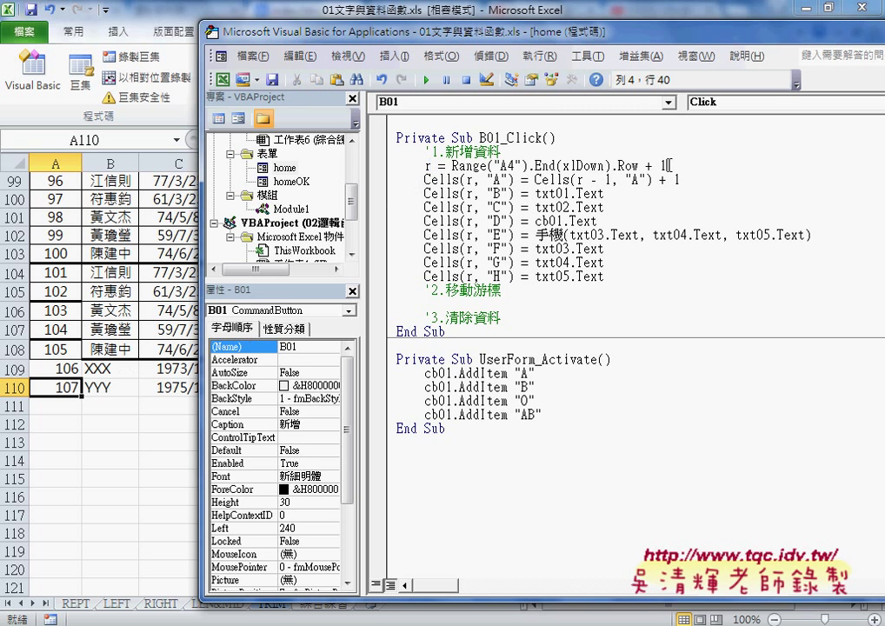
drag(670, 164, 451, 165)
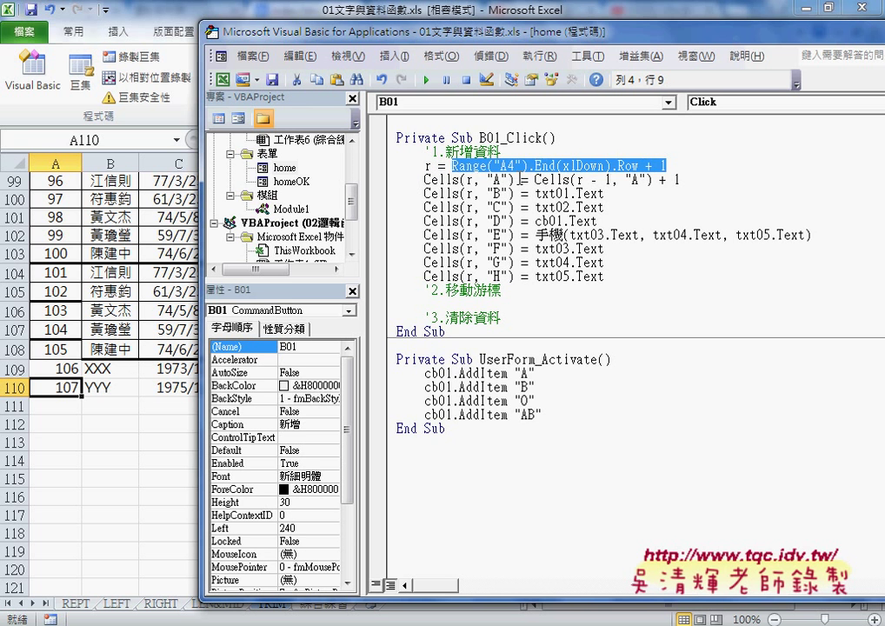
drag(520, 179, 424, 179)
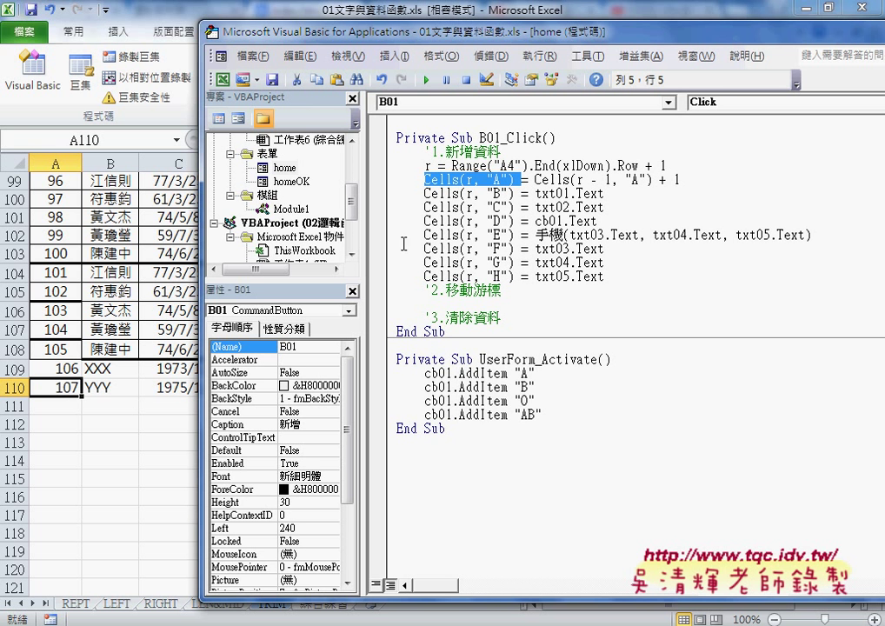
click(508, 180)
drag(425, 180, 515, 180)
- Paste Cells(r, "A") under '2.移動游標 and append .select to it
click(480, 304)
key(ctrl+v)
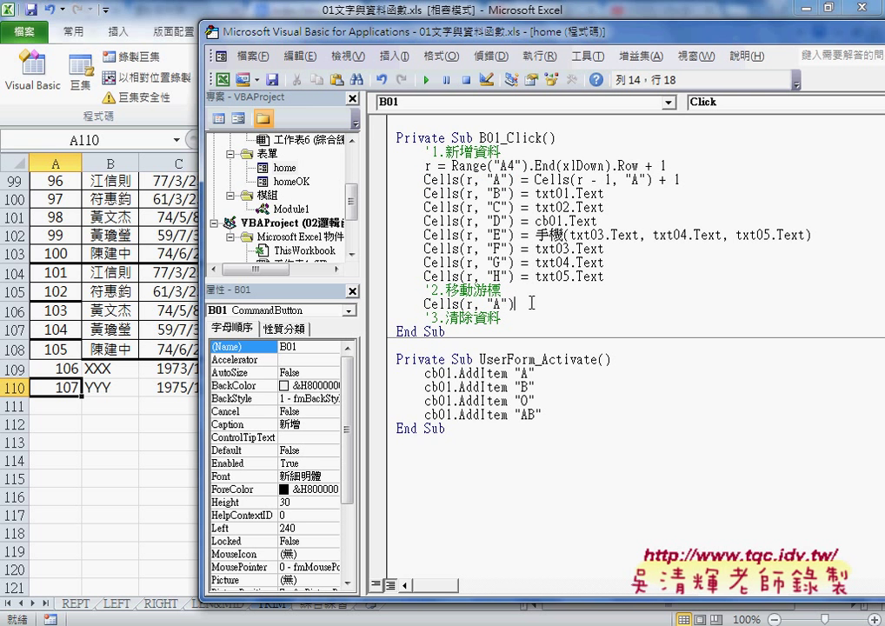
text(.)
text(s)
key(Escape)
text(se)
text(lect)
key(Left)
key(Left)
key(Left)
key(shift+Left)
key(shift+Left)
key(shift+Left)
key(shift+Left)
key(shift+Left)
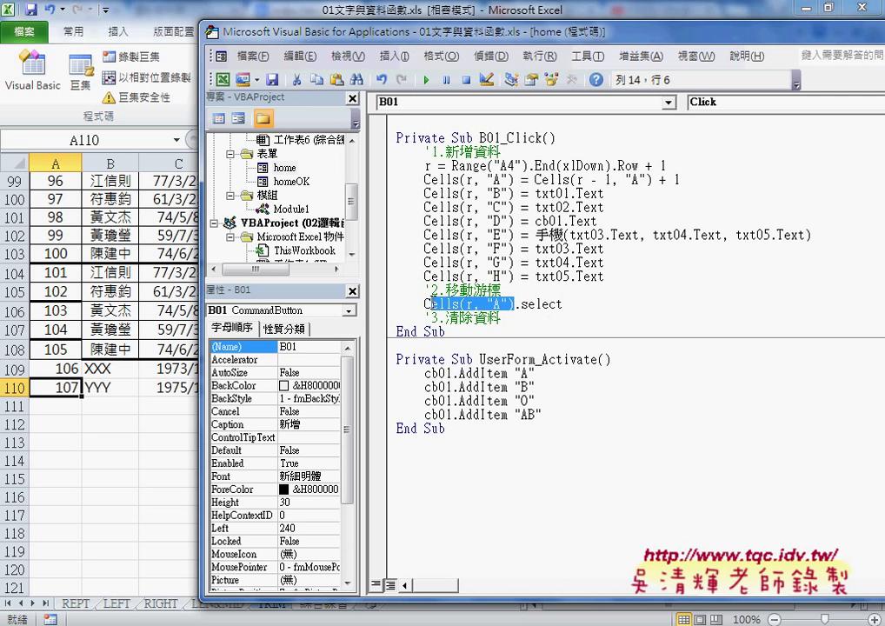
key(shift+Left)
key(shift+Left)
key(Right)
key(shift+Right)
key(shift+Right)
key(shift+Right)
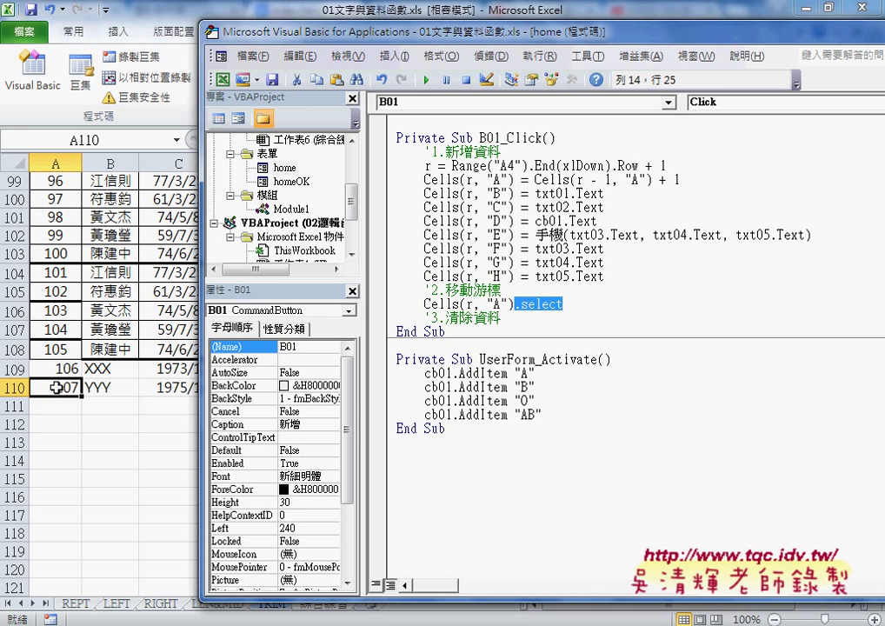
- Highlight the column letter "A" and the auto-capitalized .Select method in the new line
click(467, 303)
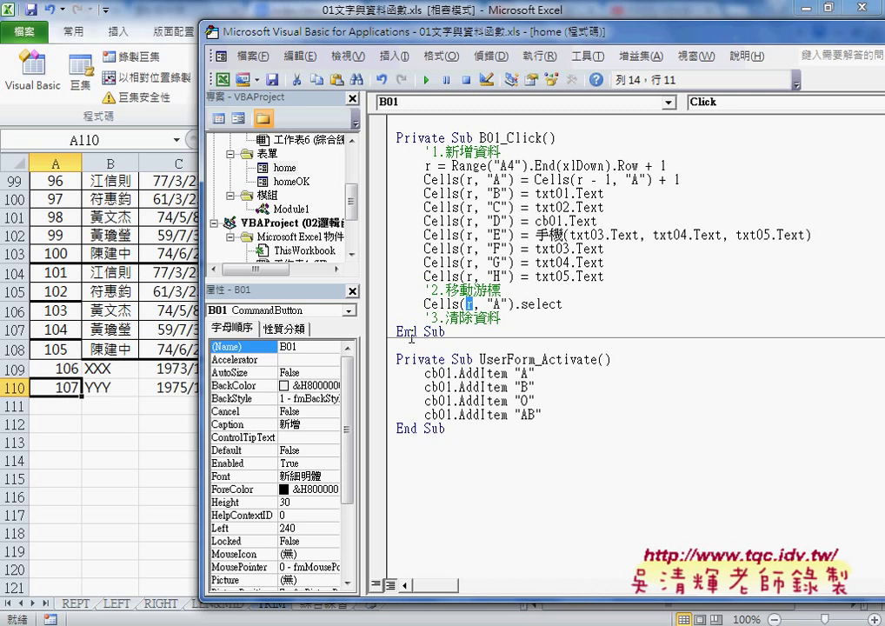
drag(511, 304, 484, 303)
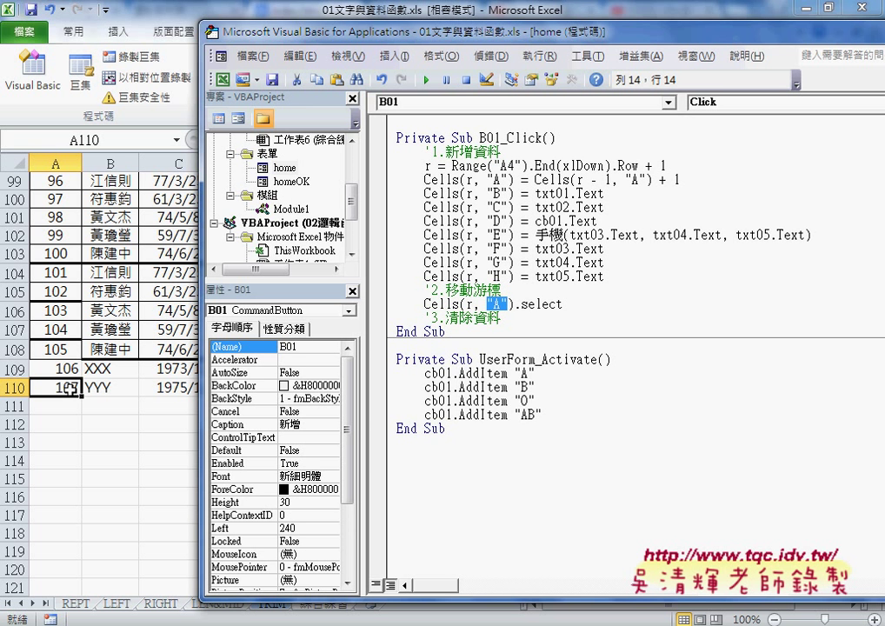
click(569, 322)
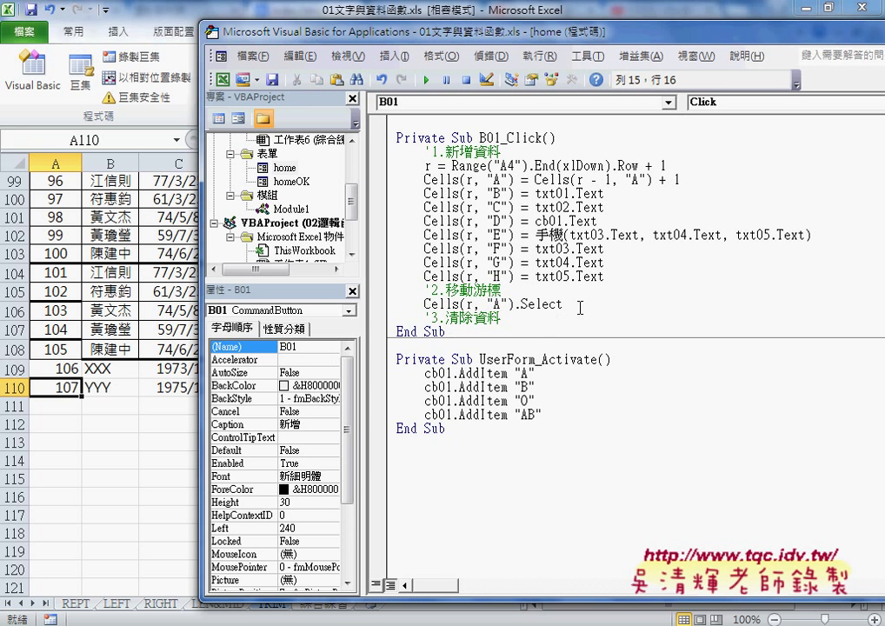
drag(580, 304, 515, 304)
- Open a new empty line under the '3.清除資料 comment
click(525, 320)
key(Return)
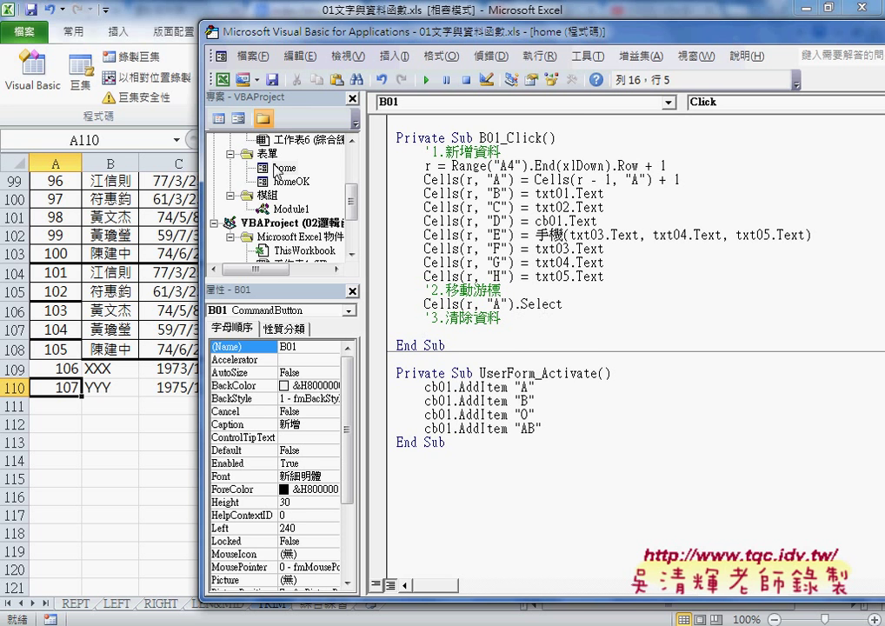
click(61, 93)
click(60, 89)
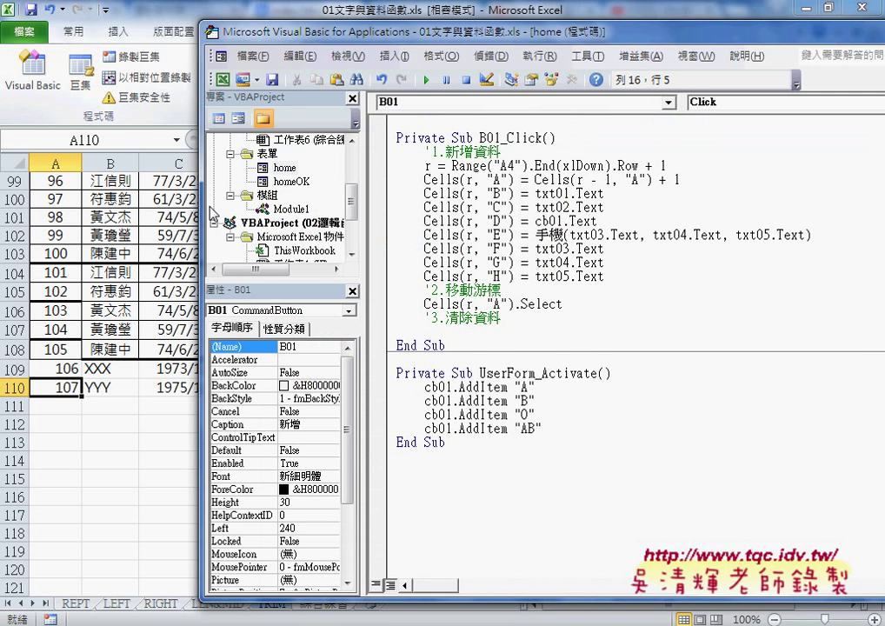
- Open the home form in design view and check the 姓名 textbox's name, txt01
double_click(284, 169)
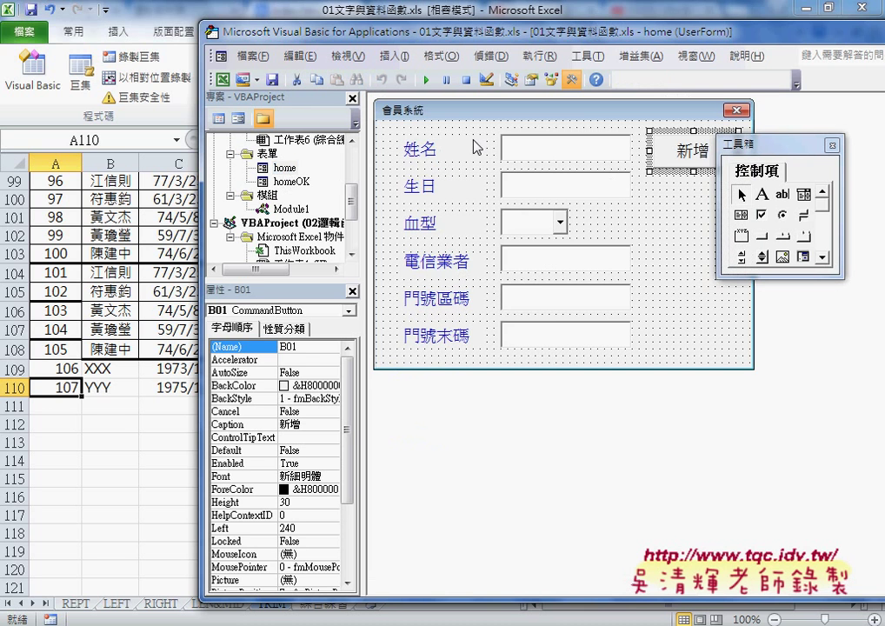
drag(387, 36, 205, 37)
click(367, 144)
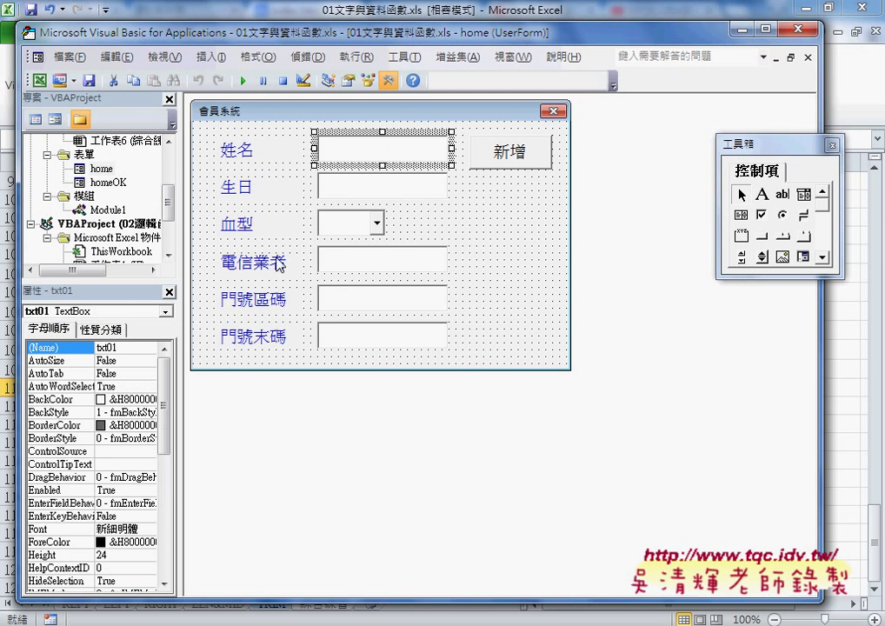
double_click(121, 349)
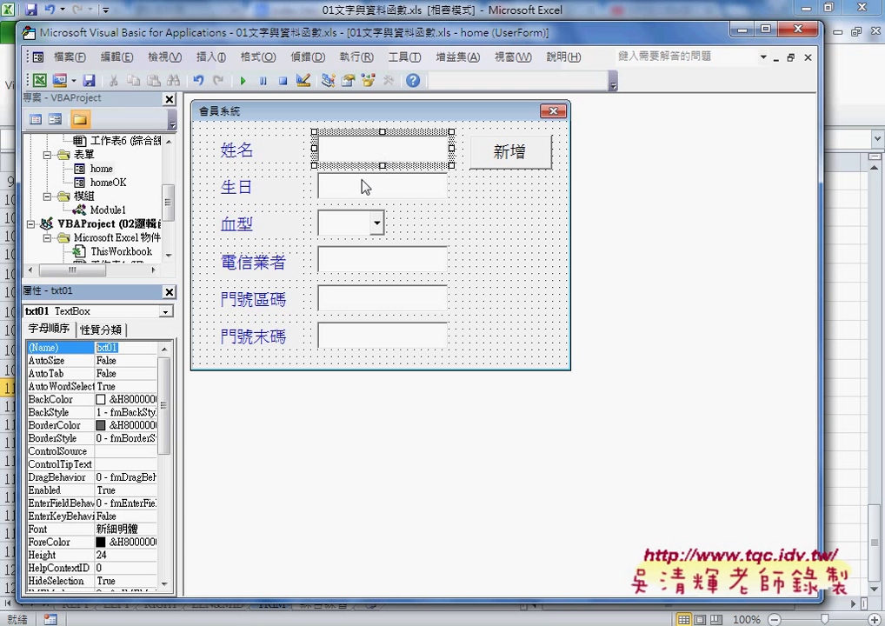
- Check the names of the other fields: txt02, cb01, txt03, txt04 and txt05
click(392, 190)
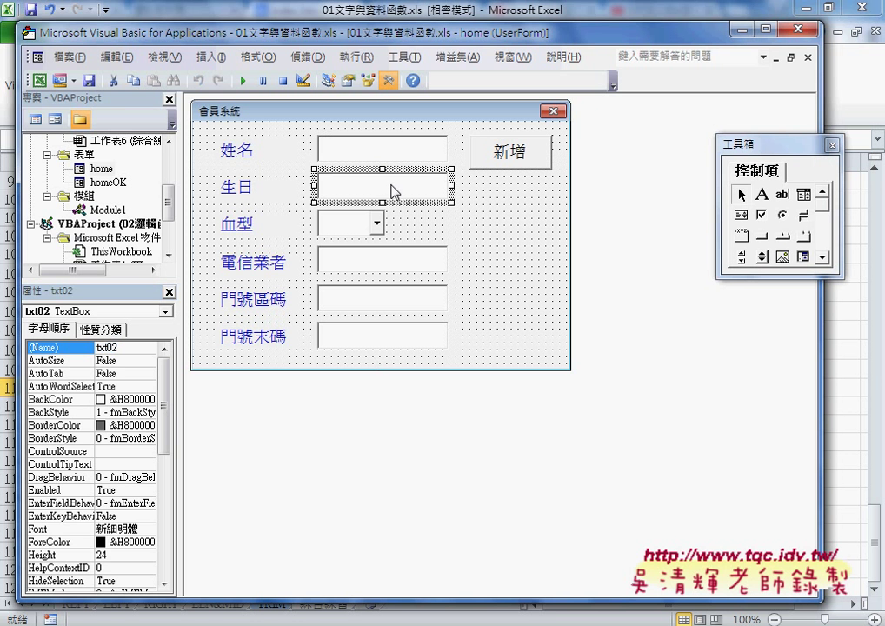
click(374, 226)
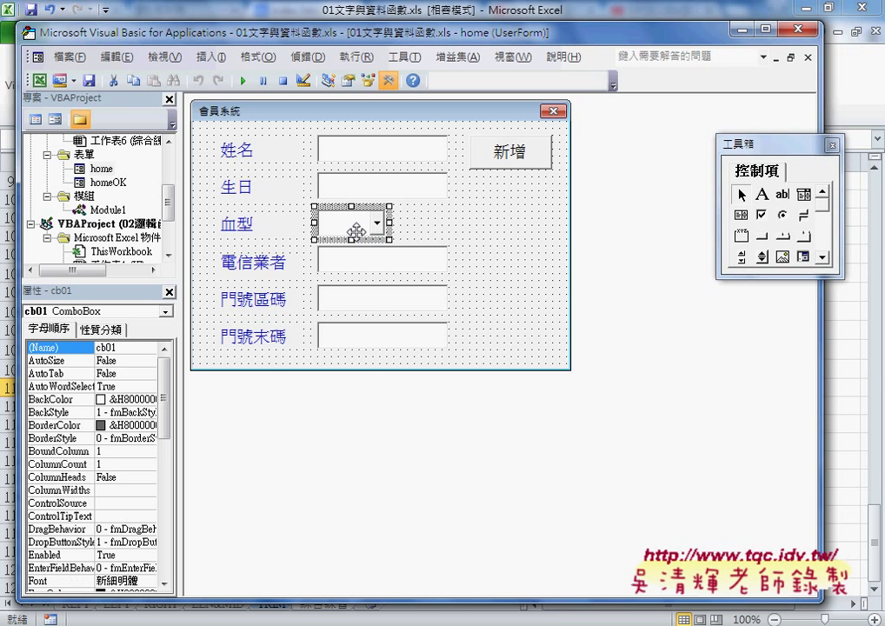
click(363, 264)
click(375, 300)
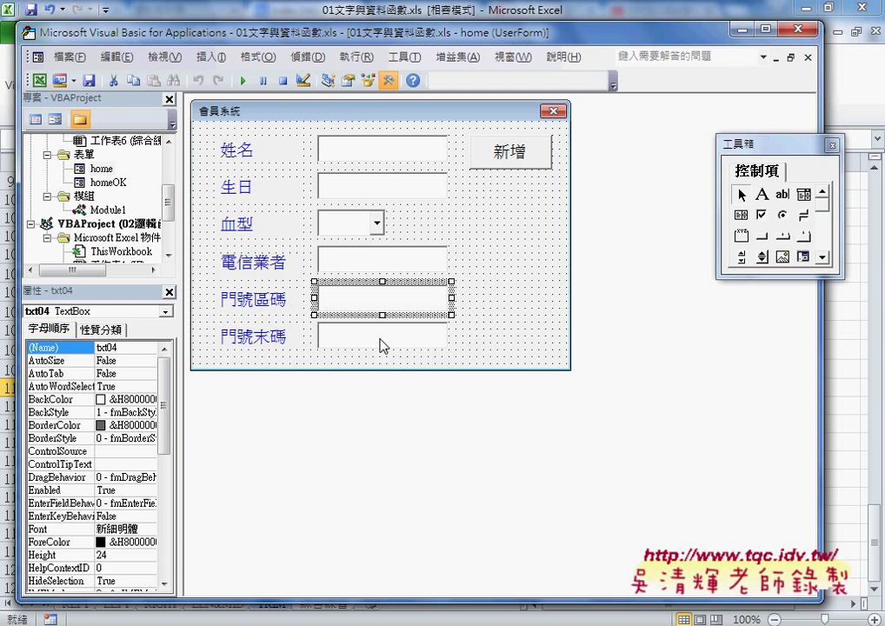
click(381, 341)
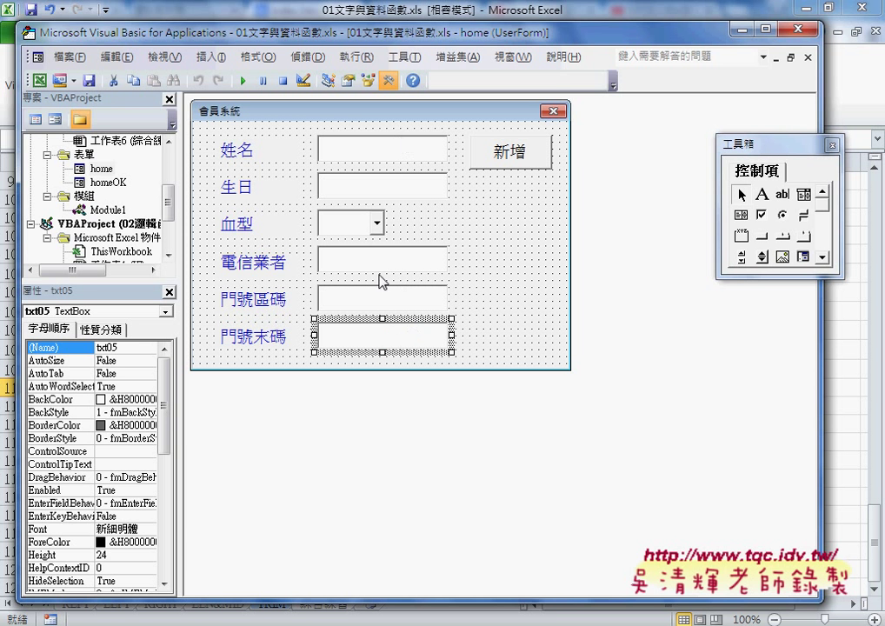
click(354, 223)
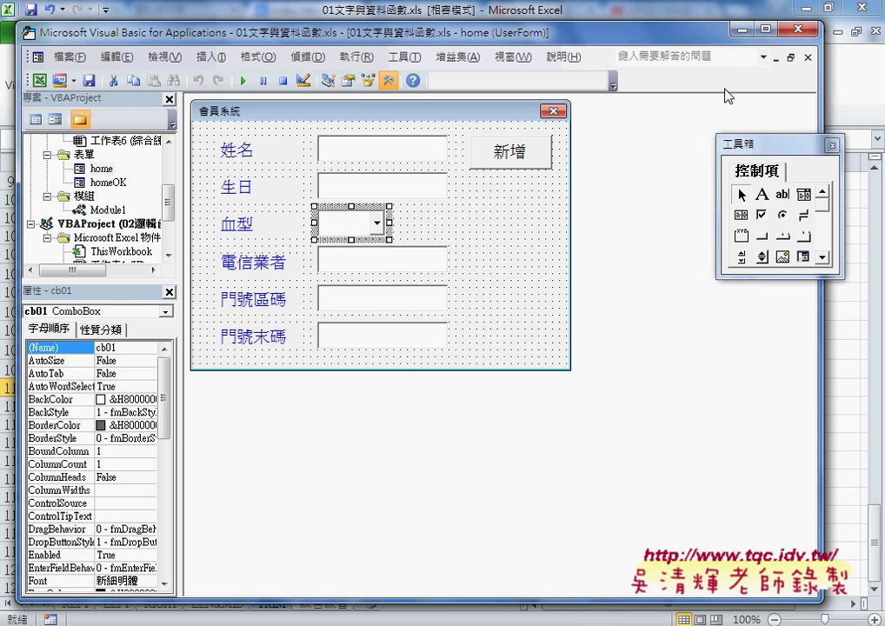
click(750, 29)
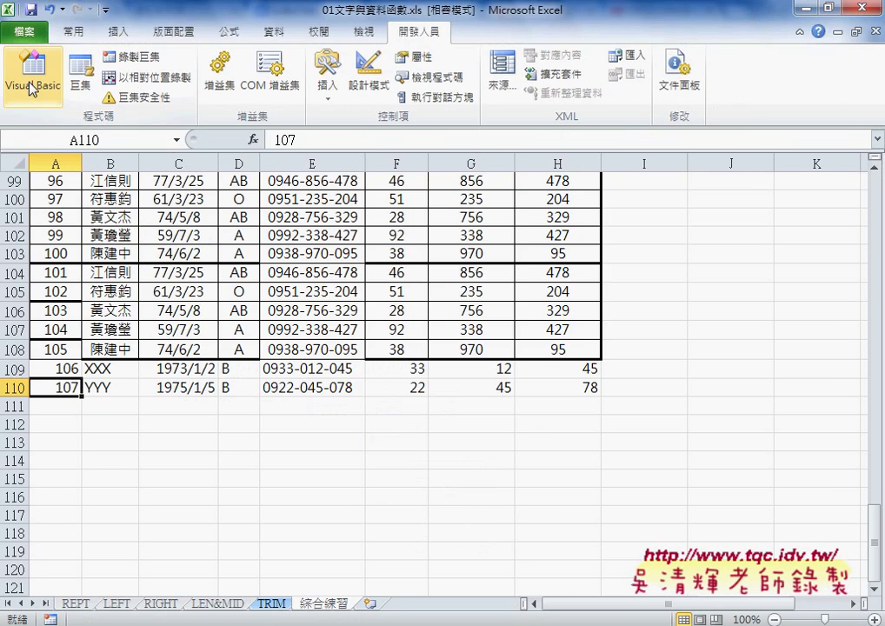
- Reopen B01_Click and write txt01.Text="" on the line under '3.清除資料
click(32, 70)
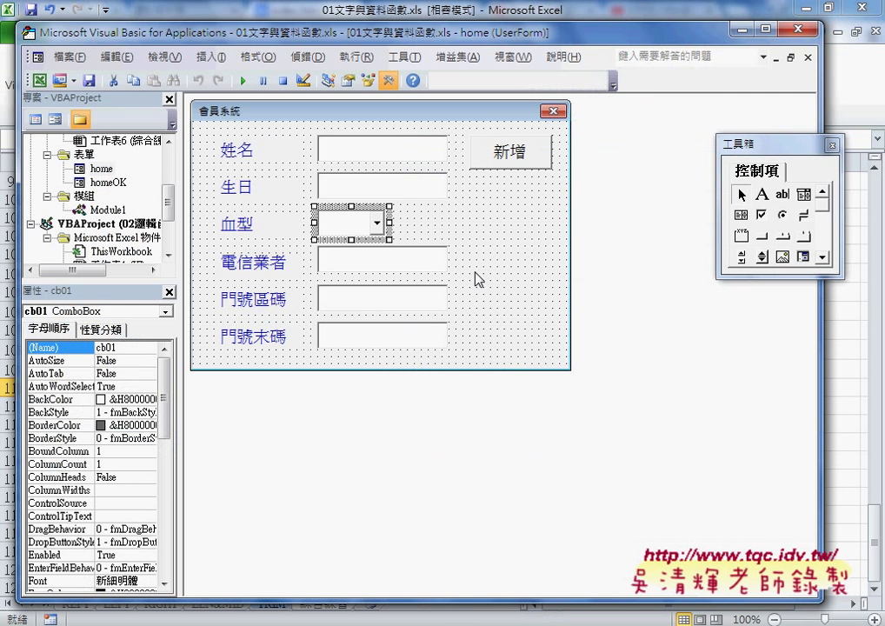
click(518, 154)
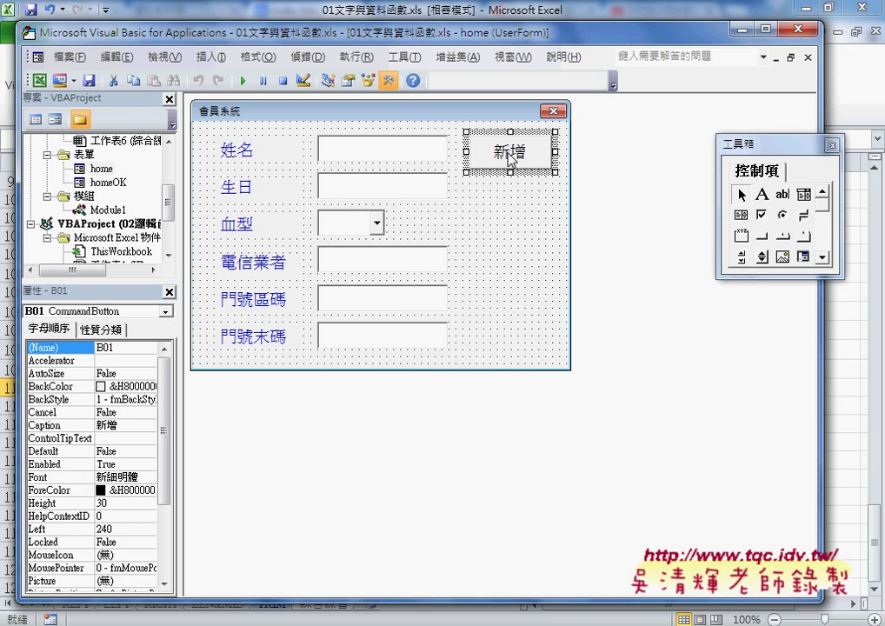
double_click(526, 157)
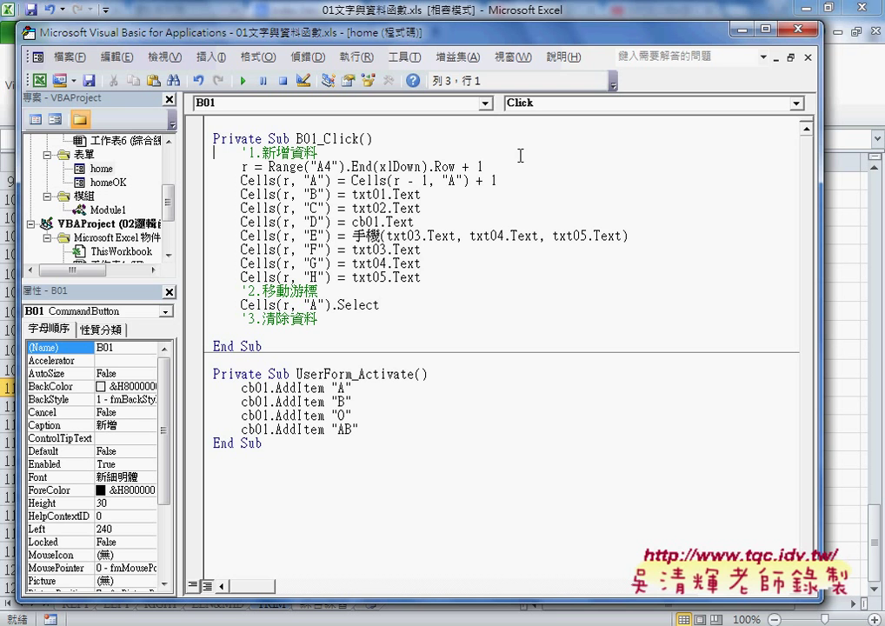
click(328, 333)
mouse_move(421, 195)
mouse_down()
mouse_move(353, 195)
mouse_move(286, 332)
mouse_up()
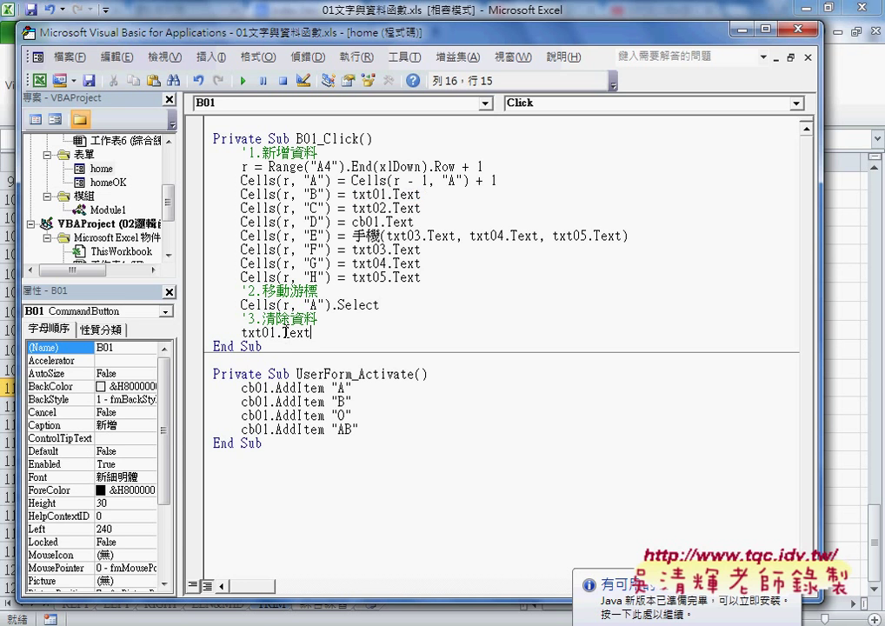
text(=)
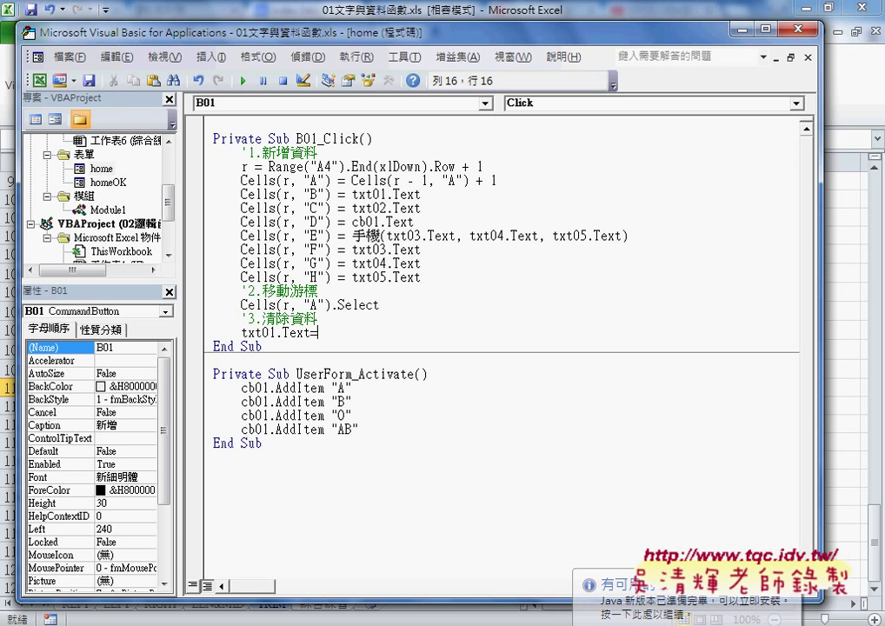